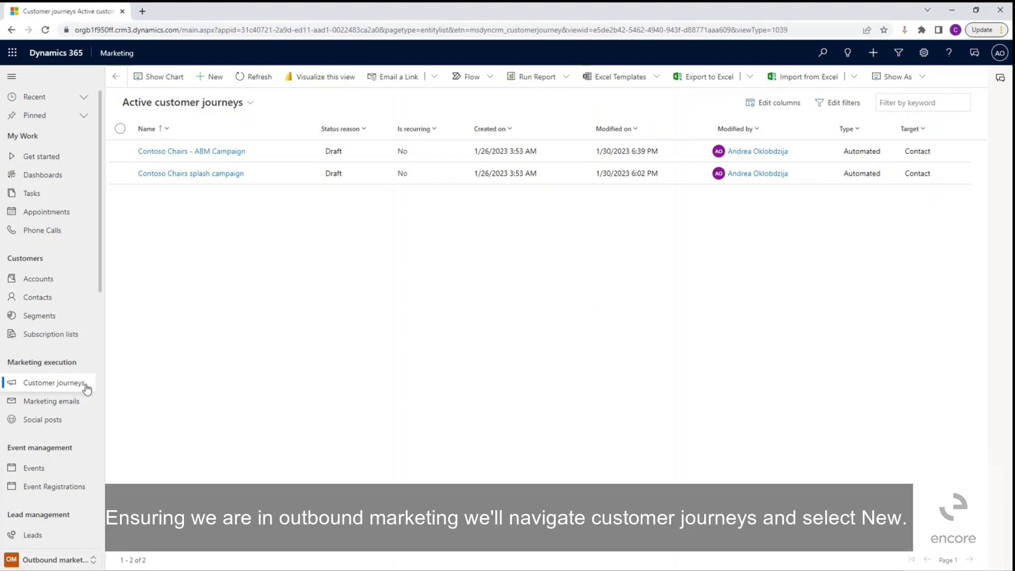
Step: Create a new customer journey from the Simple Email Journey template
left_click(215, 77)
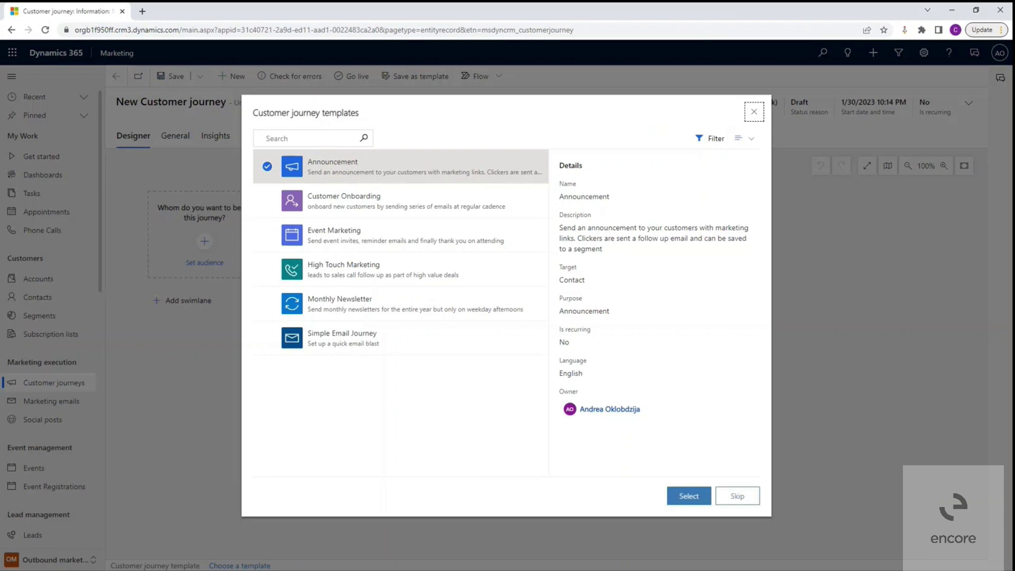
double_click(325, 343)
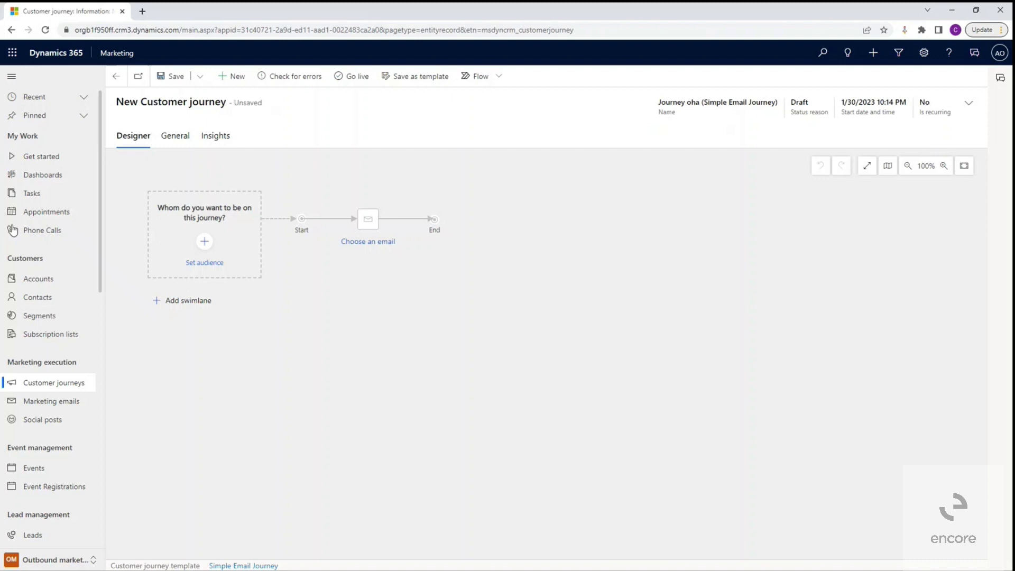
Step: Keep the audience source type as Segment and bring up the segment lookup list
left_click(205, 242)
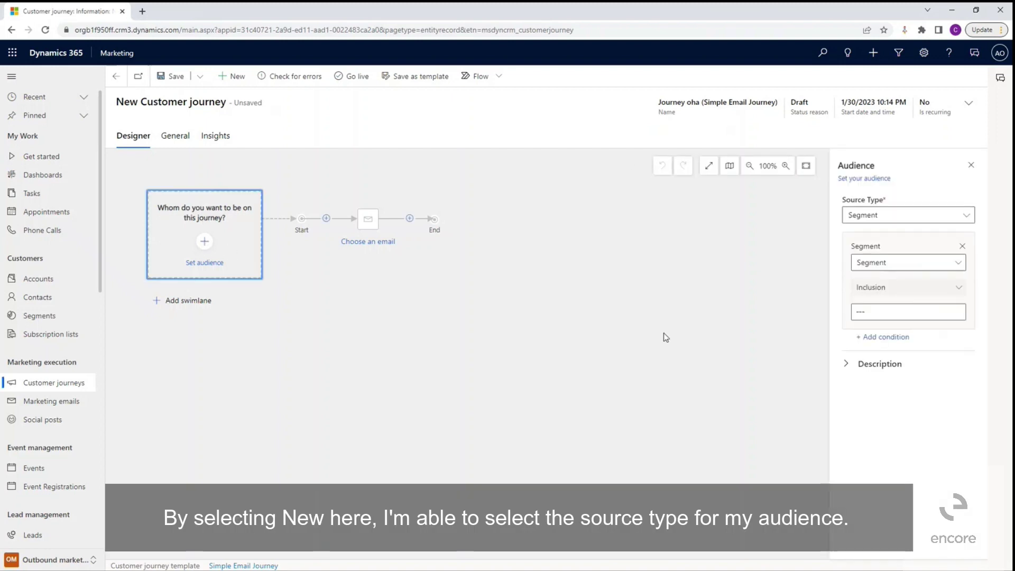
left_click(968, 216)
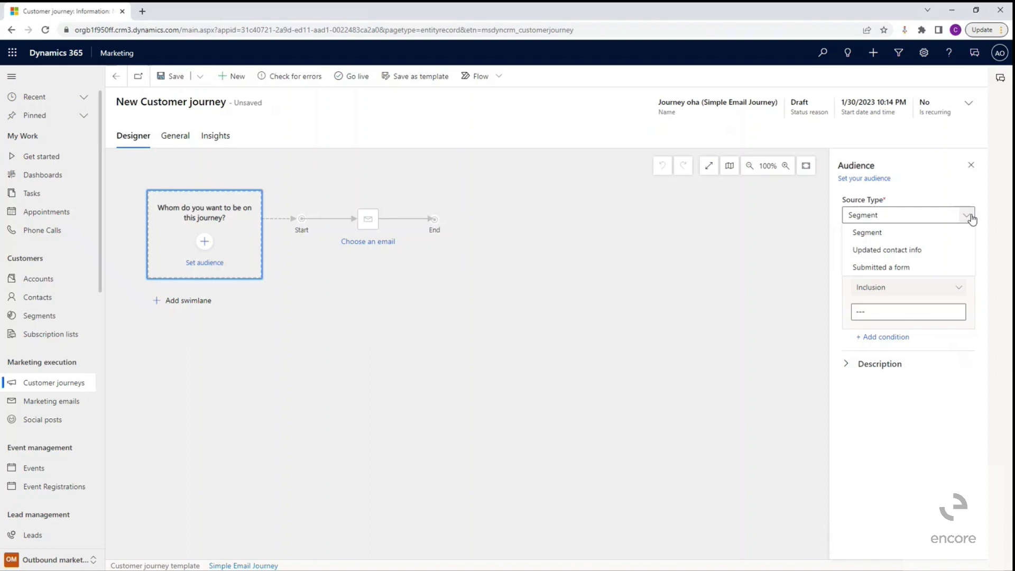
left_click(1004, 236)
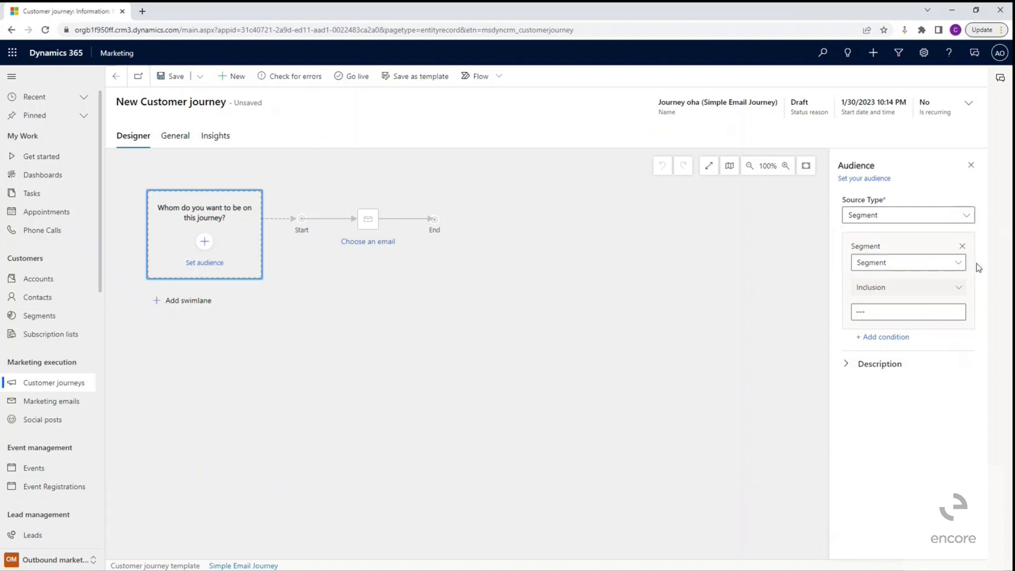
left_click(958, 313)
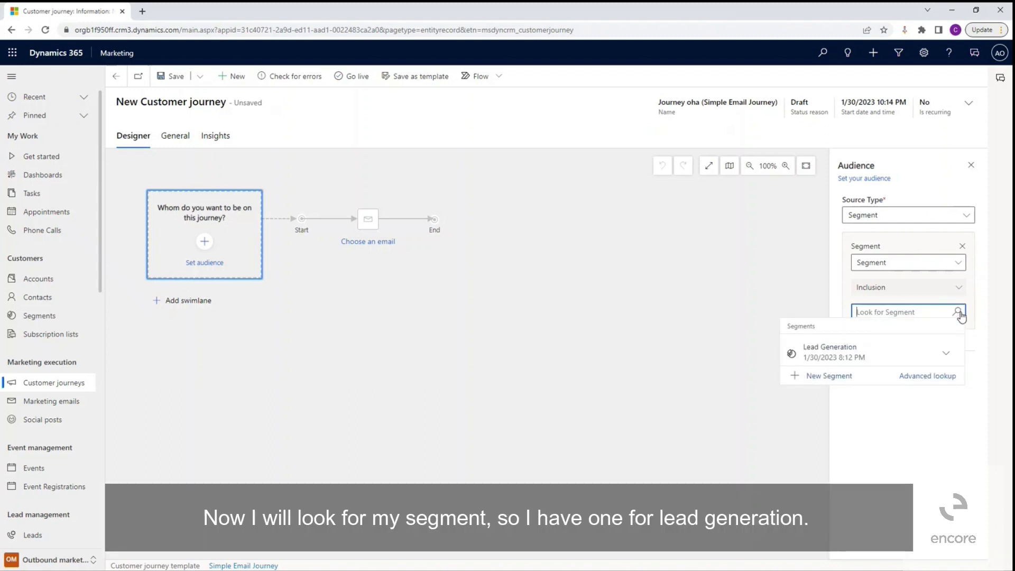
Step: Choose Lead Generation as the journey's inclusion segment
left_click(845, 354)
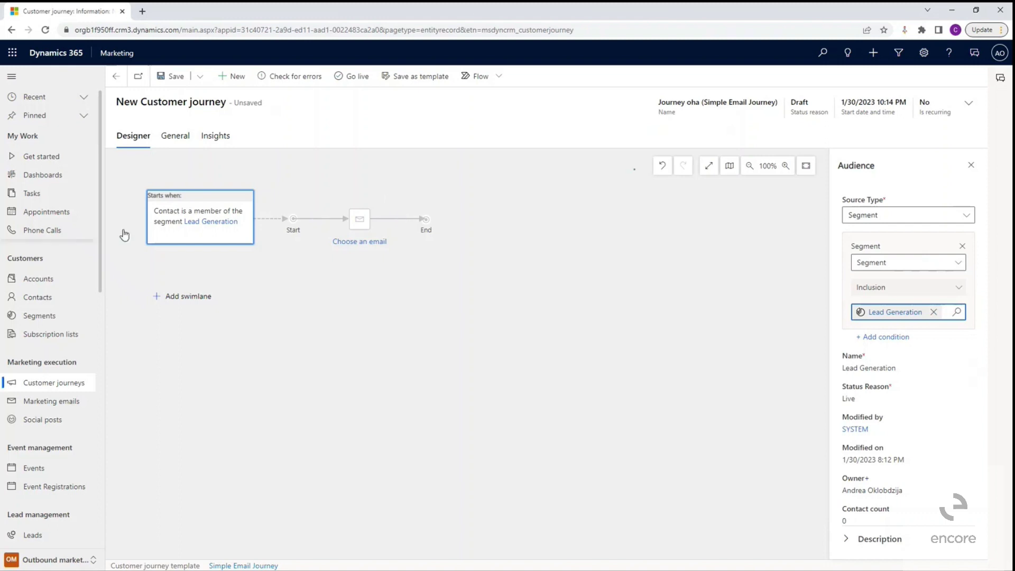
Step: Show the tiles addable after Start and browse the If/then, Split, Wait and action options
left_click(317, 218)
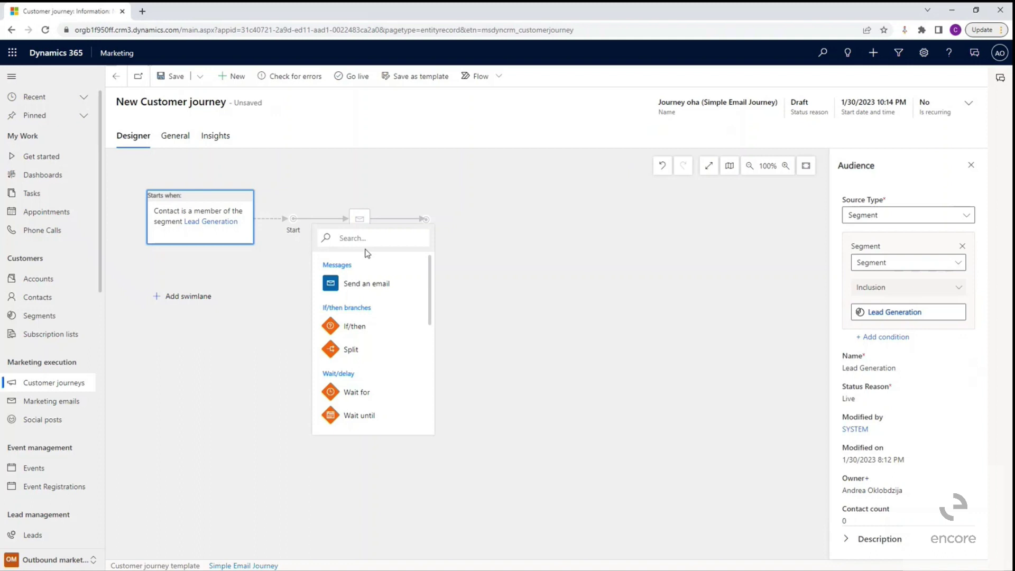
scroll(373, 295, "down", 1)
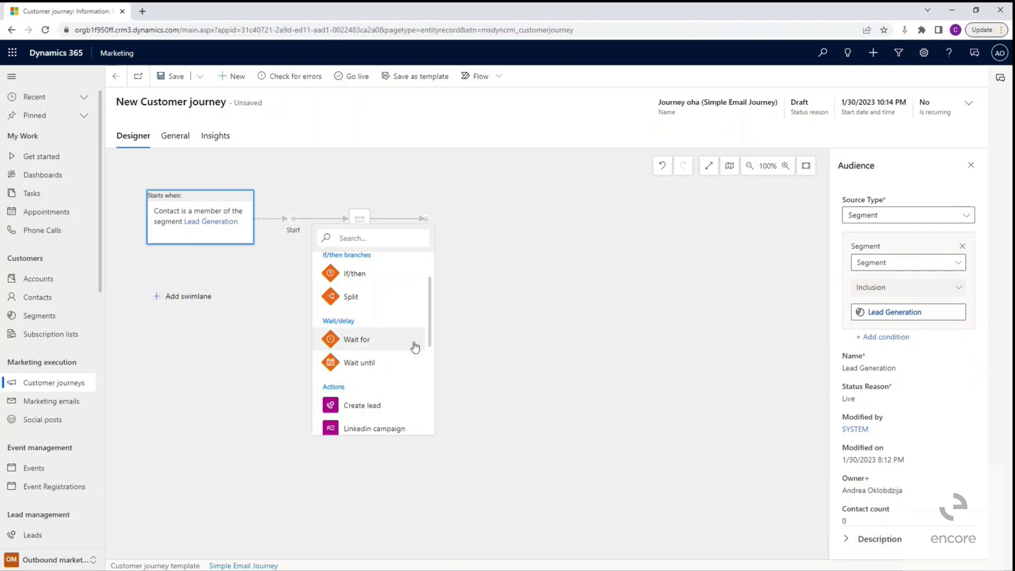
scroll(401, 333, "down", 3)
scroll(403, 325, "up", 1)
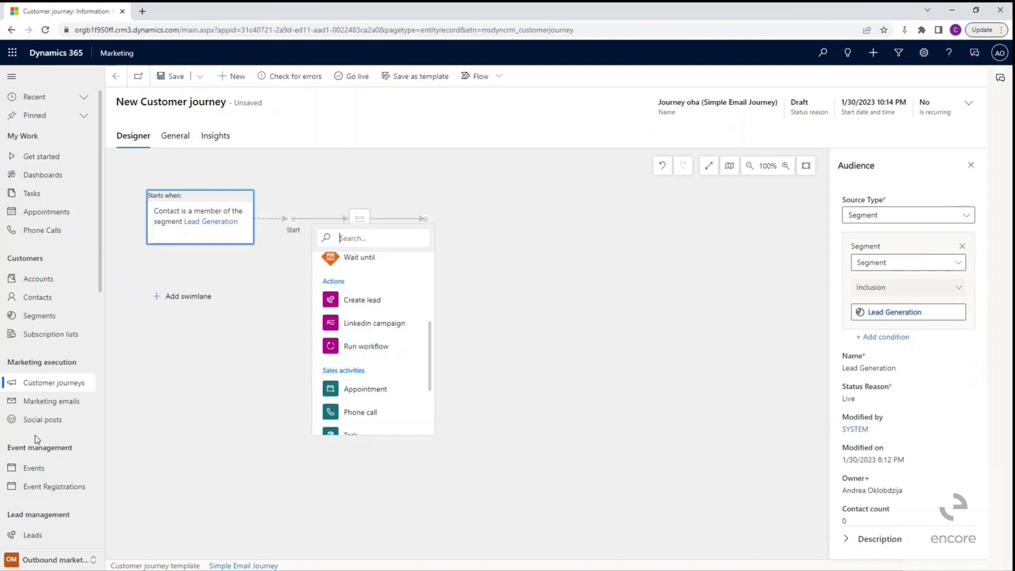
scroll(381, 357, "down", 2)
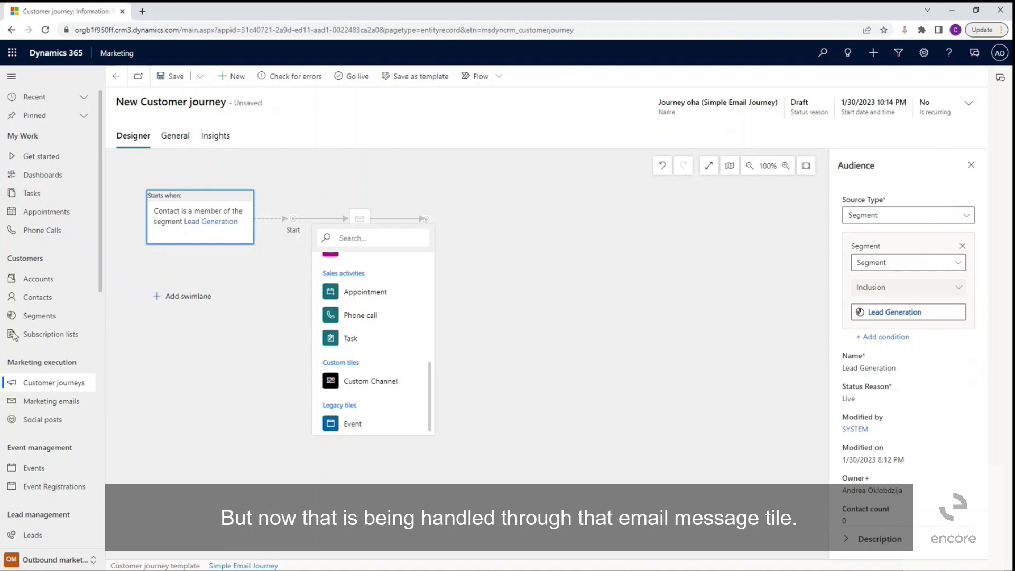
Step: Dismiss the tile list after Start without adding a step, keeping the template's email tile
scroll(389, 324, "up", 5)
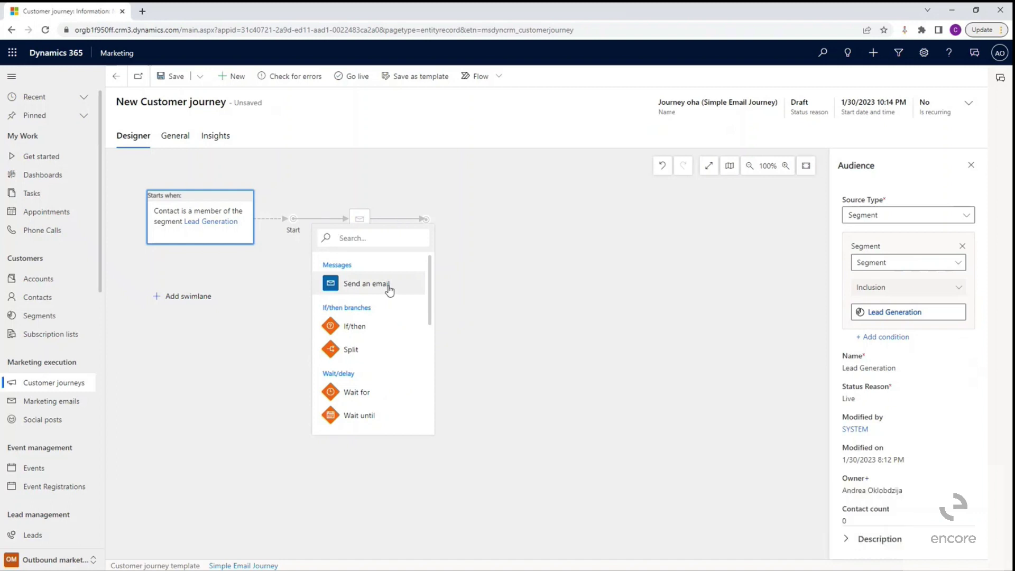
left_click(533, 325)
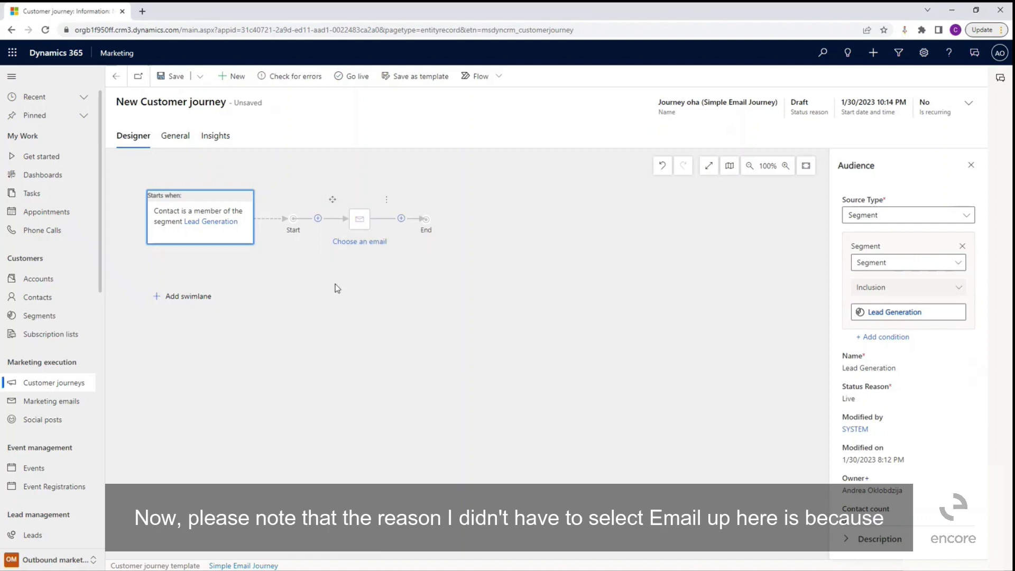
left_click(317, 218)
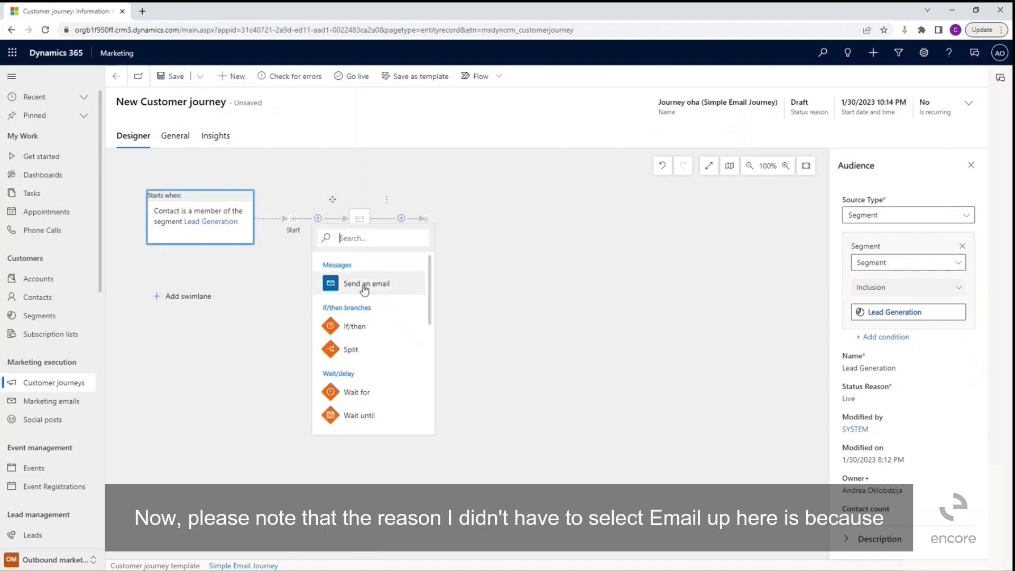
left_click(465, 278)
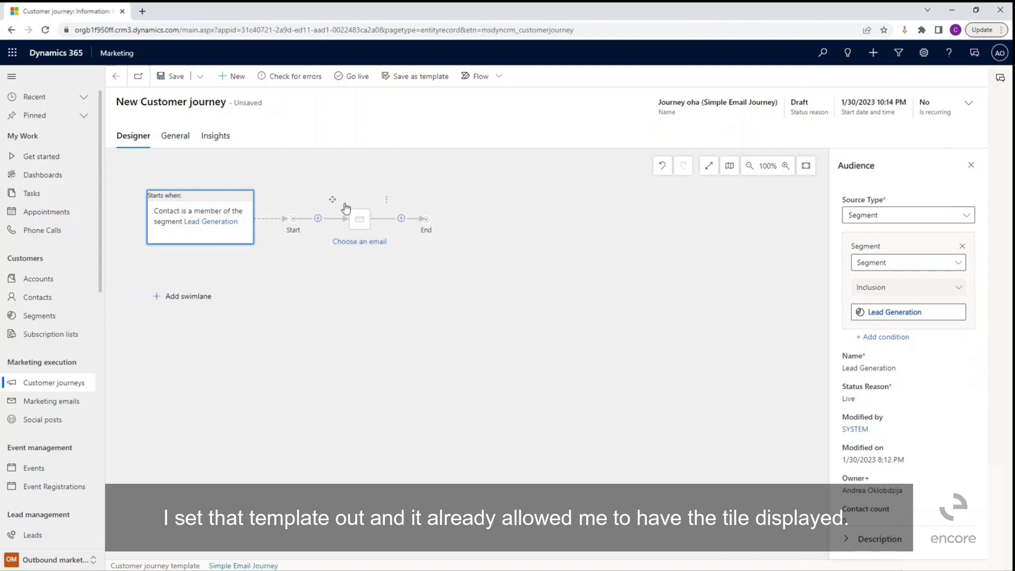
Step: Set the email step to Introduction to Leads, subject 'Announcing new chairs lineup'
left_click(372, 245)
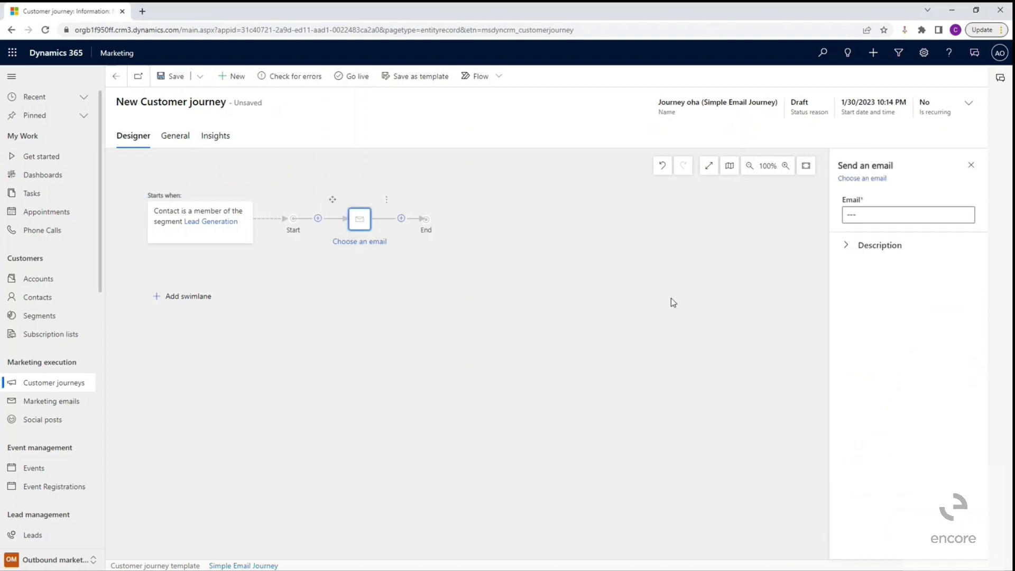
left_click(967, 216)
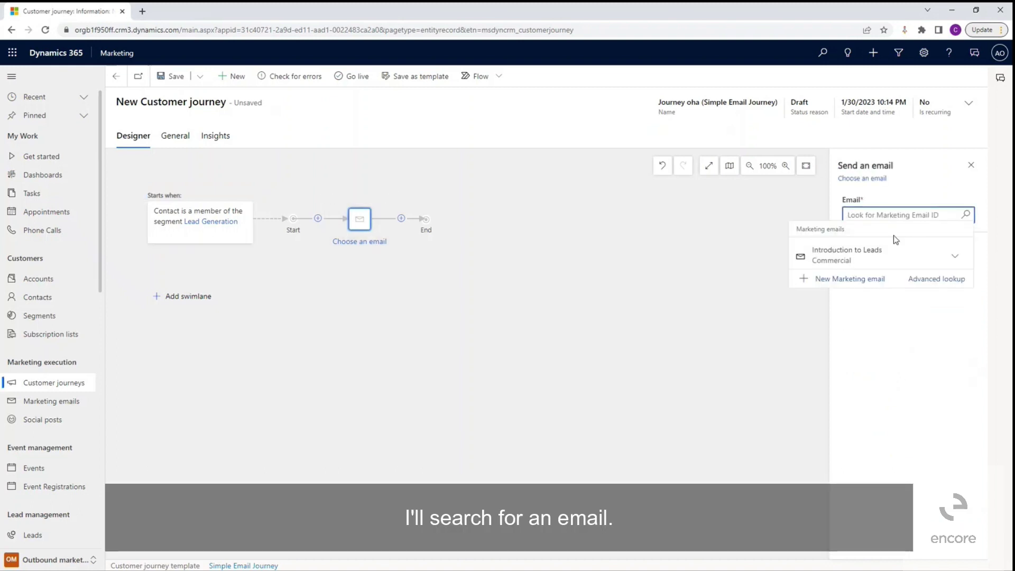
left_click(876, 252)
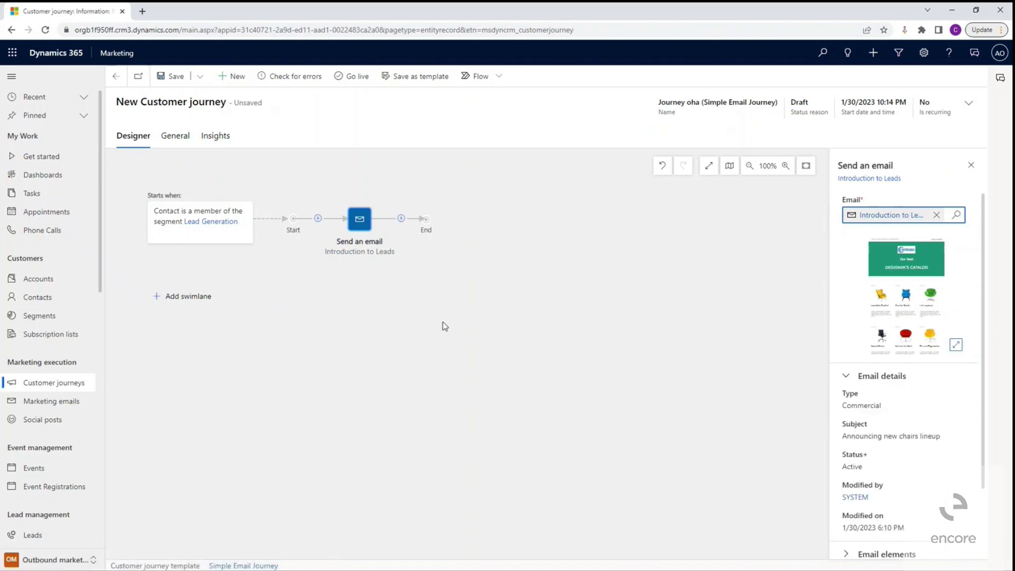
mouse_move(385, 221)
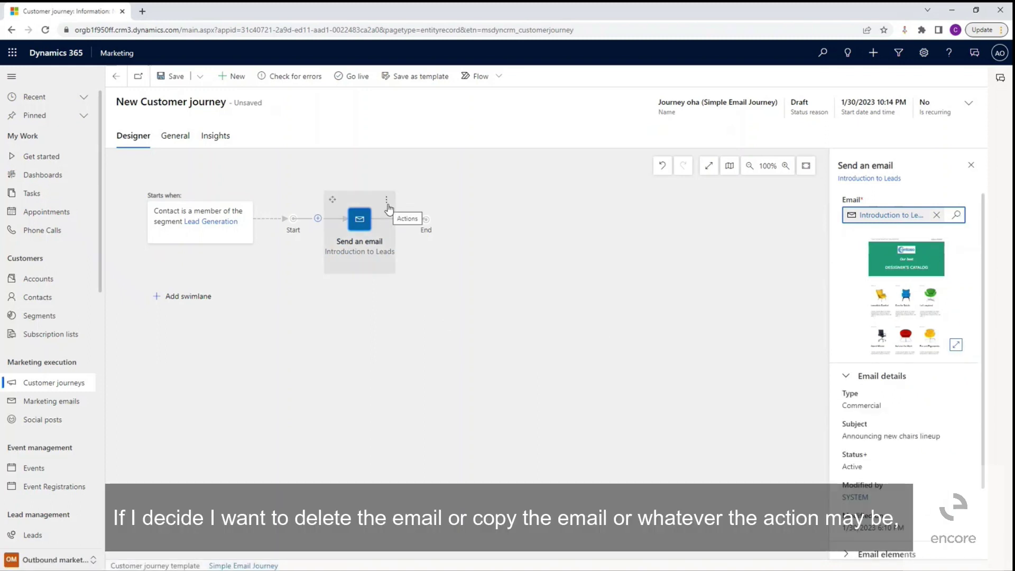
left_click(387, 202)
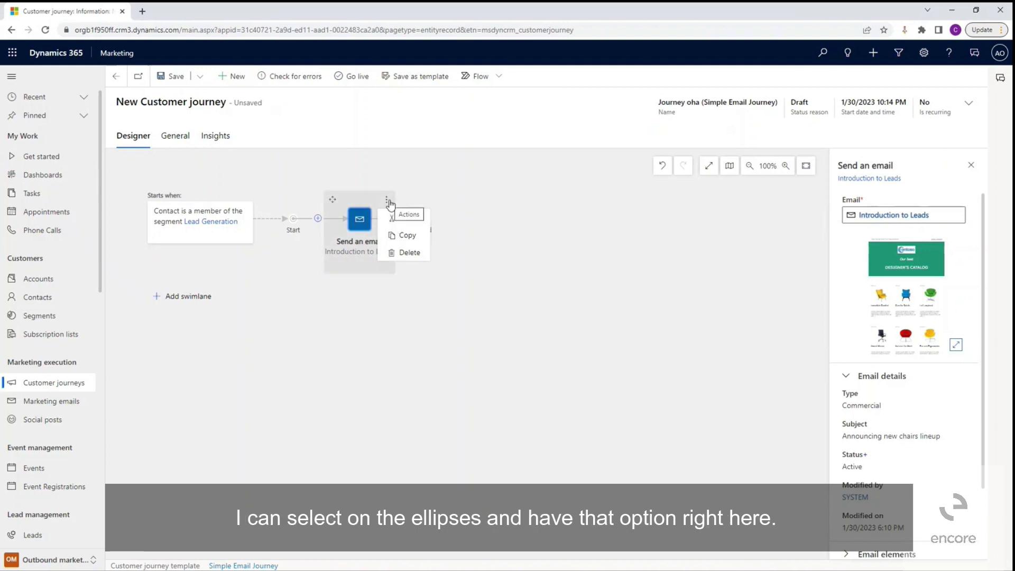
left_click(431, 193)
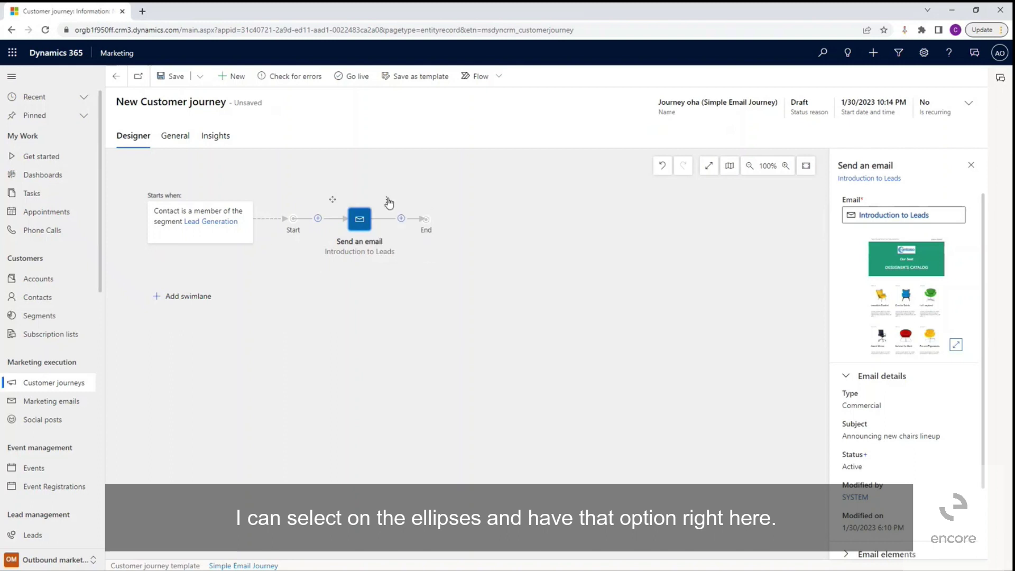
mouse_move(334, 205)
left_mouse_down()
mouse_move(398, 197)
mouse_move(332, 198)
left_mouse_up()
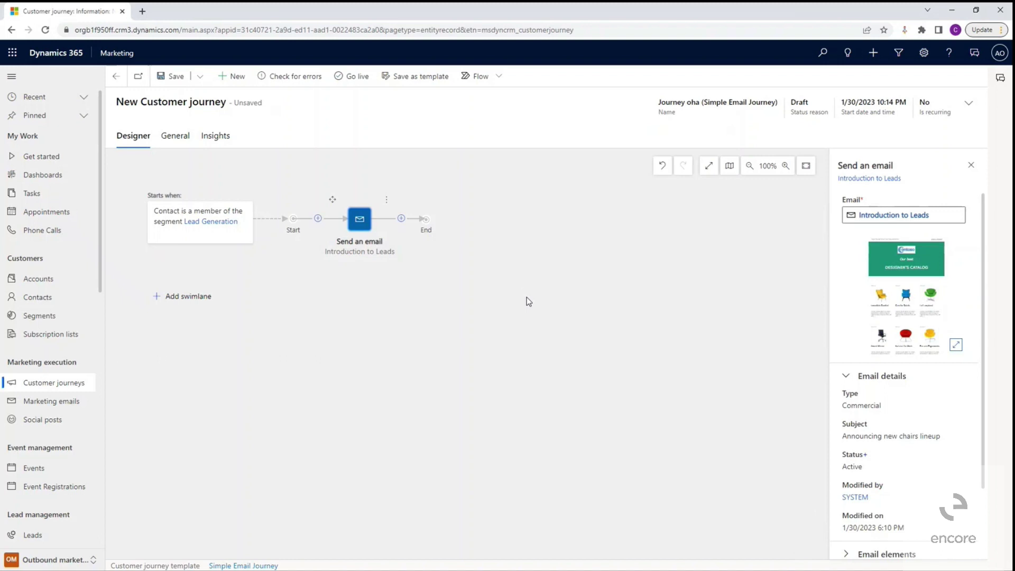
Step: Add an If/then branch after the email checking whether Introduction to Leads has been opened
left_click(401, 219)
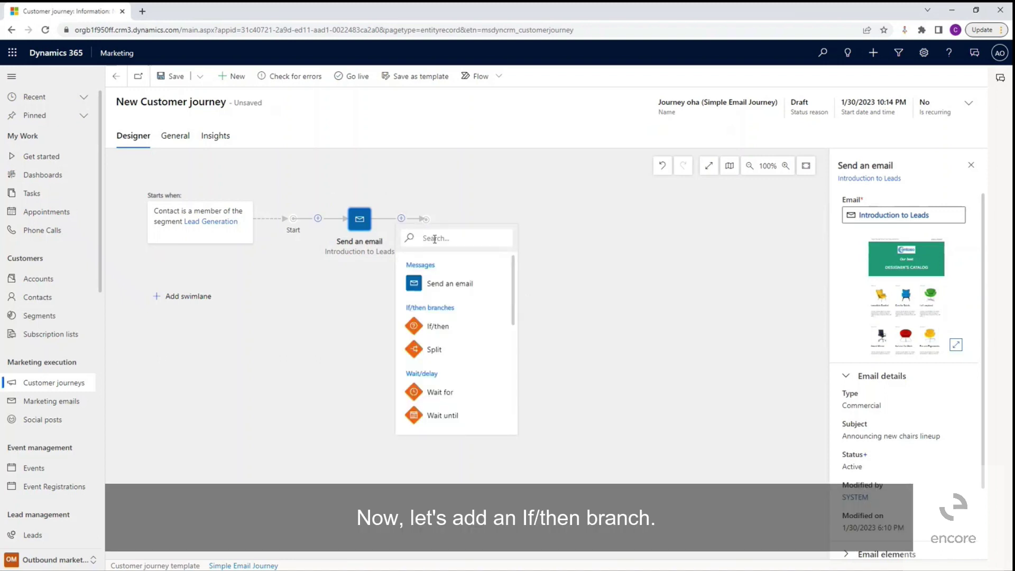
left_click(438, 326)
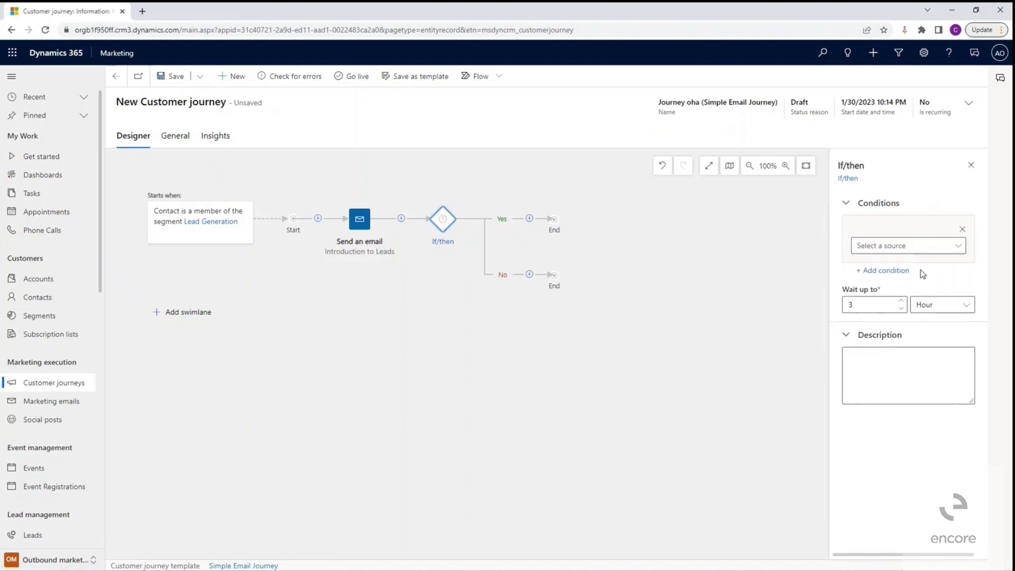
left_click(957, 246)
left_click(918, 265)
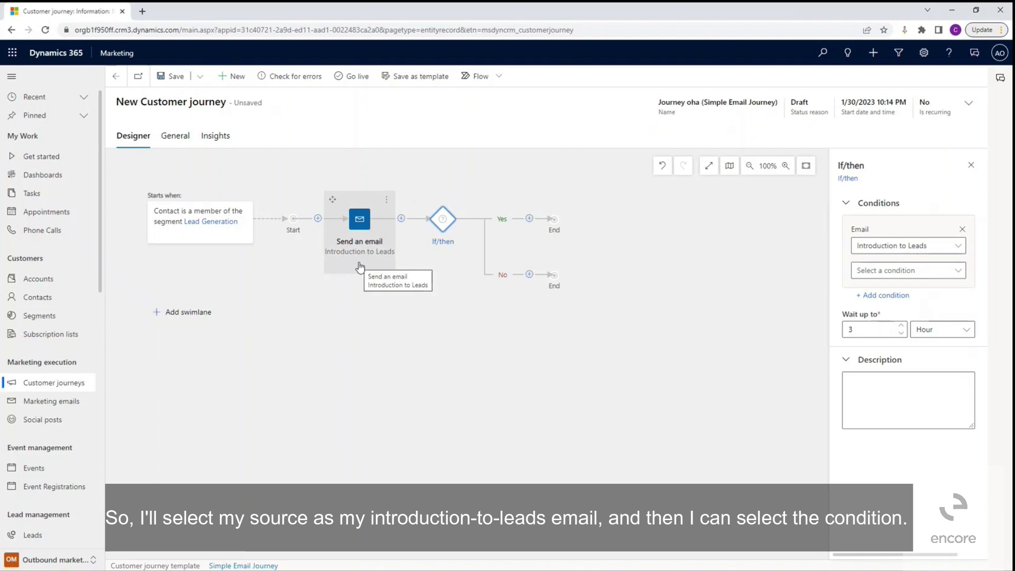
left_click(958, 272)
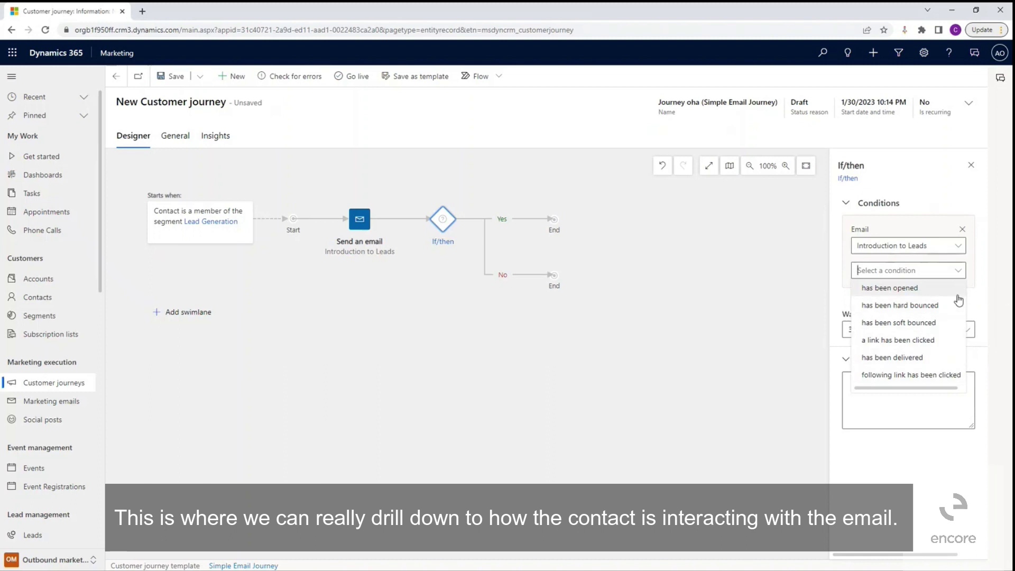
left_click(886, 289)
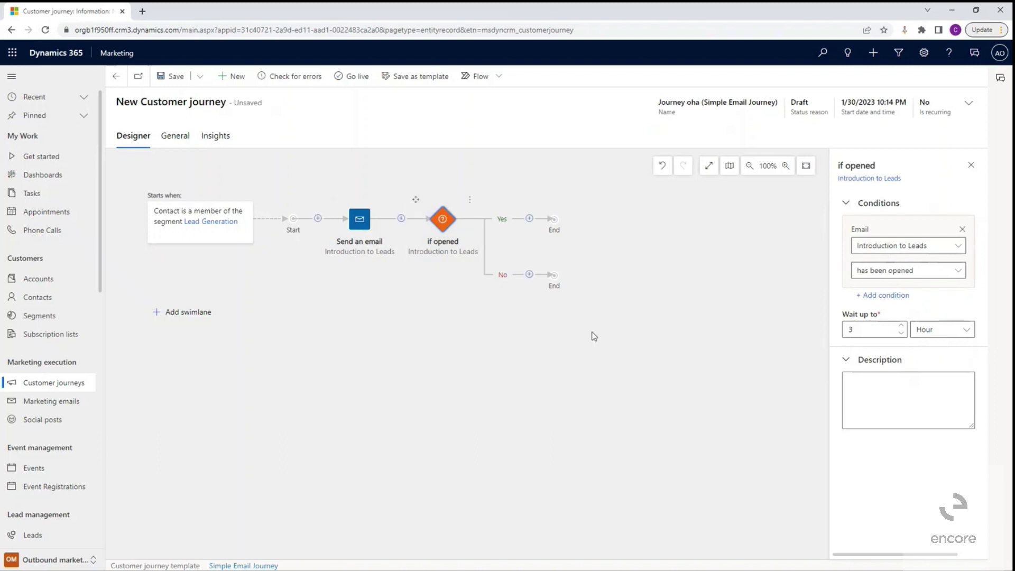
Step: Put a Phone call step using the Lead Phone Call template on the Yes branch
left_click(529, 219)
scroll(586, 327, "down", 2)
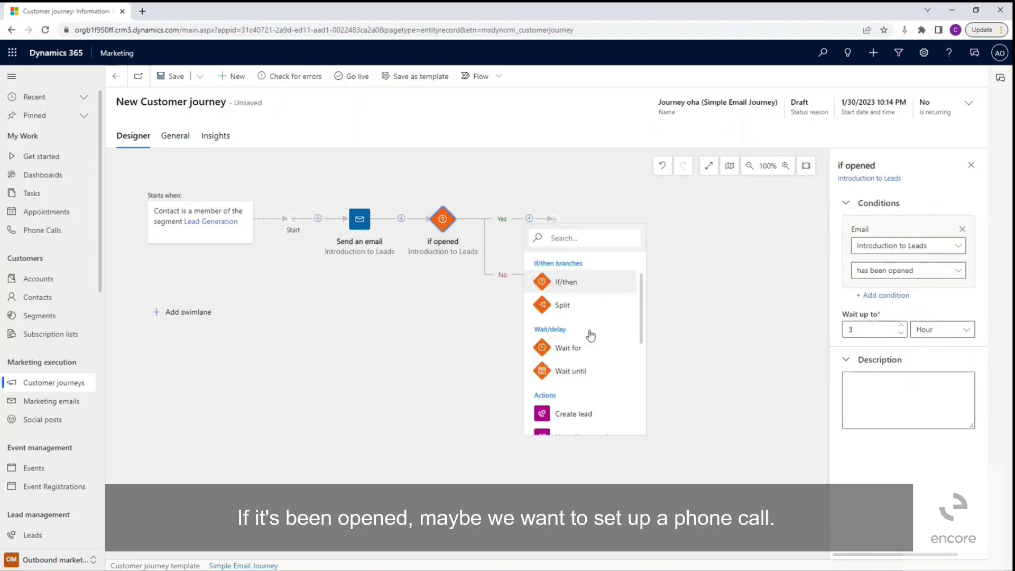
scroll(591, 335, "down", 2)
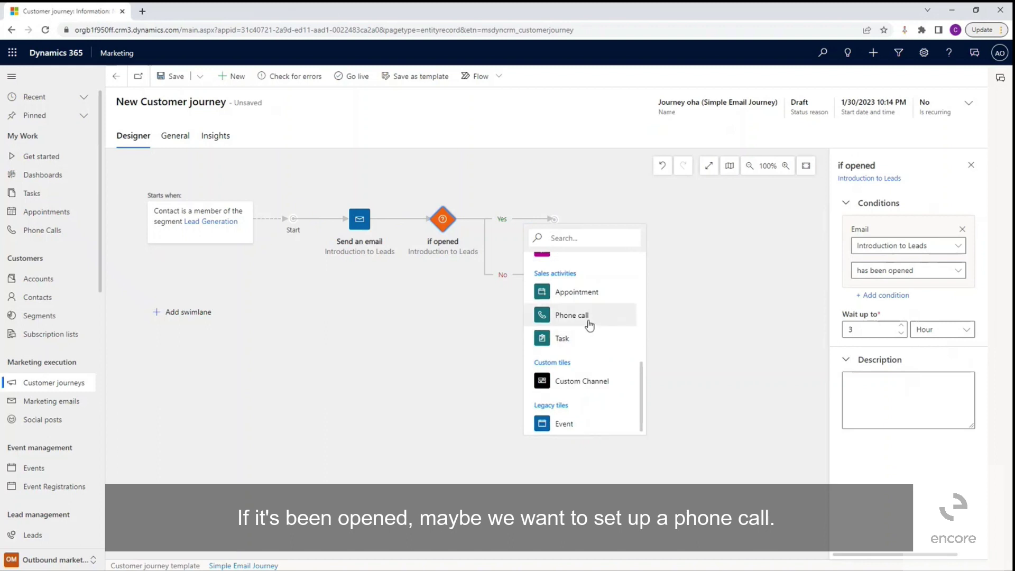
left_click(589, 316)
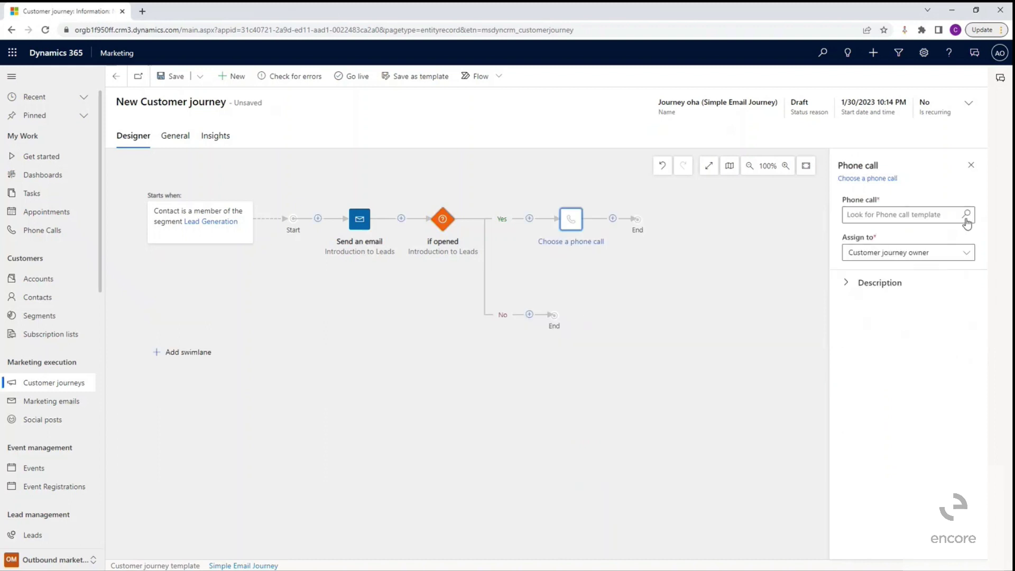
left_click(966, 216)
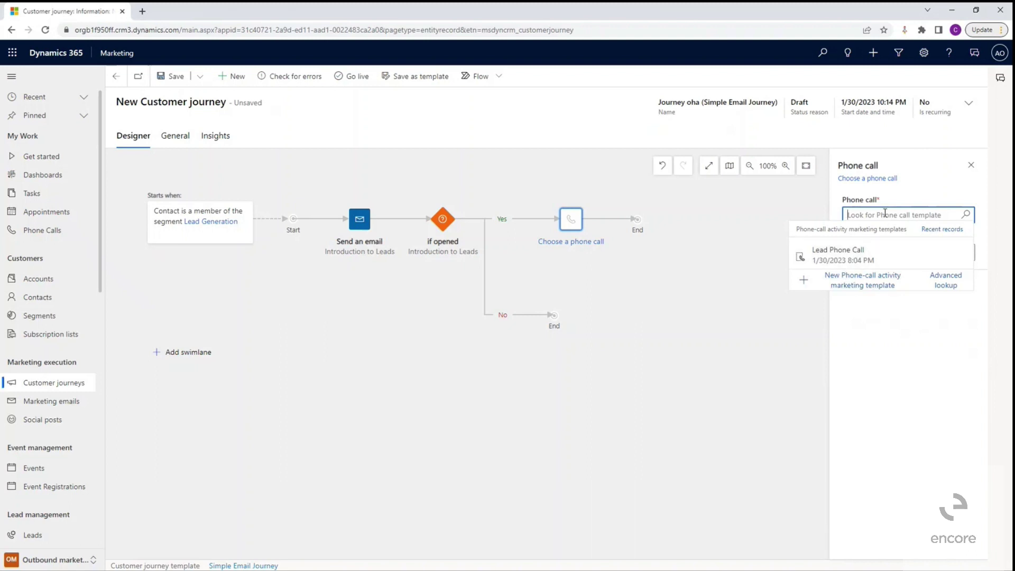
left_click(845, 254)
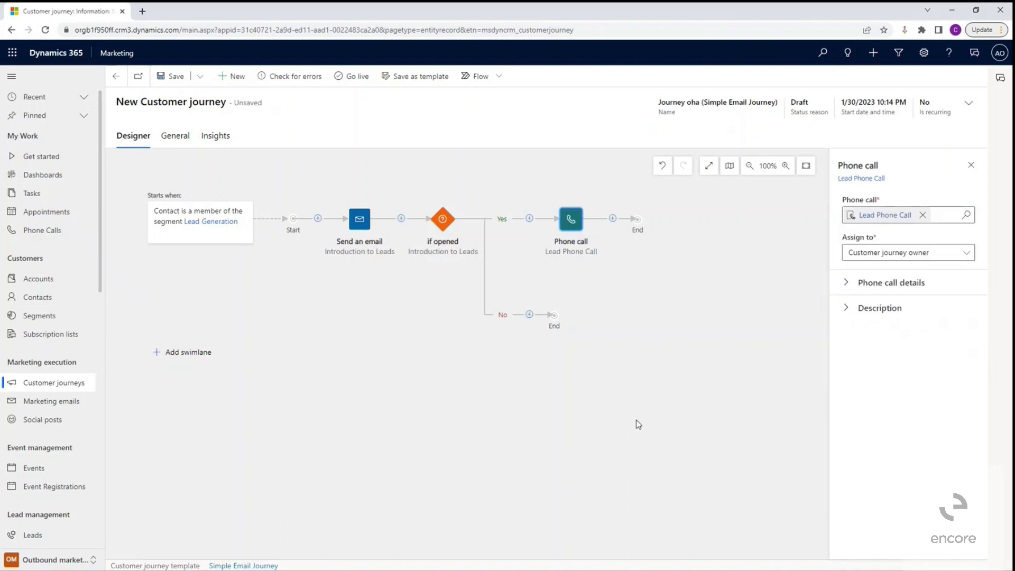
Step: Put a Task step using Task Follow Up on the No branch, assigned to the journey owner
left_click(529, 315)
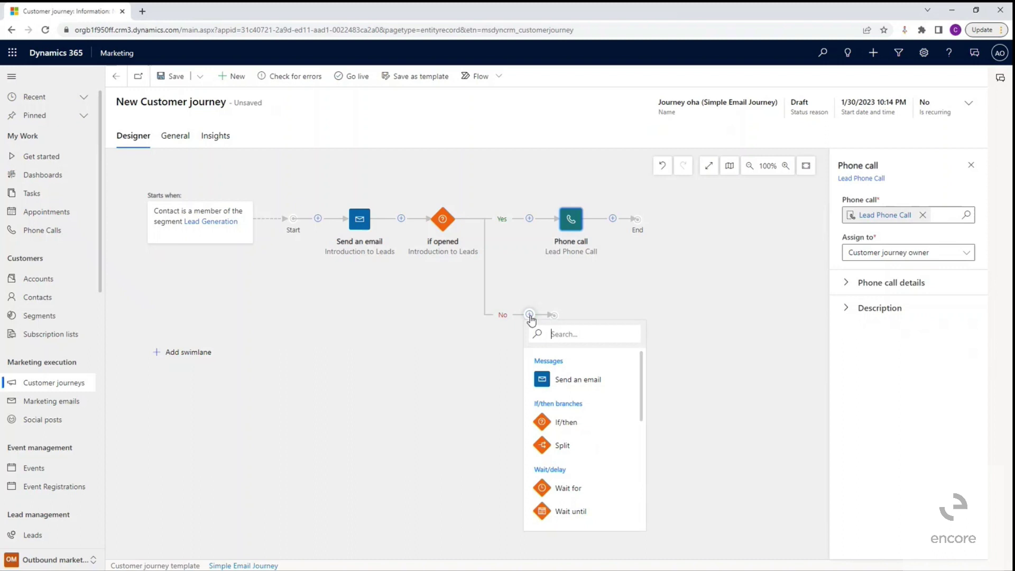
scroll(593, 456, "down", 2)
scroll(592, 454, "down", 3)
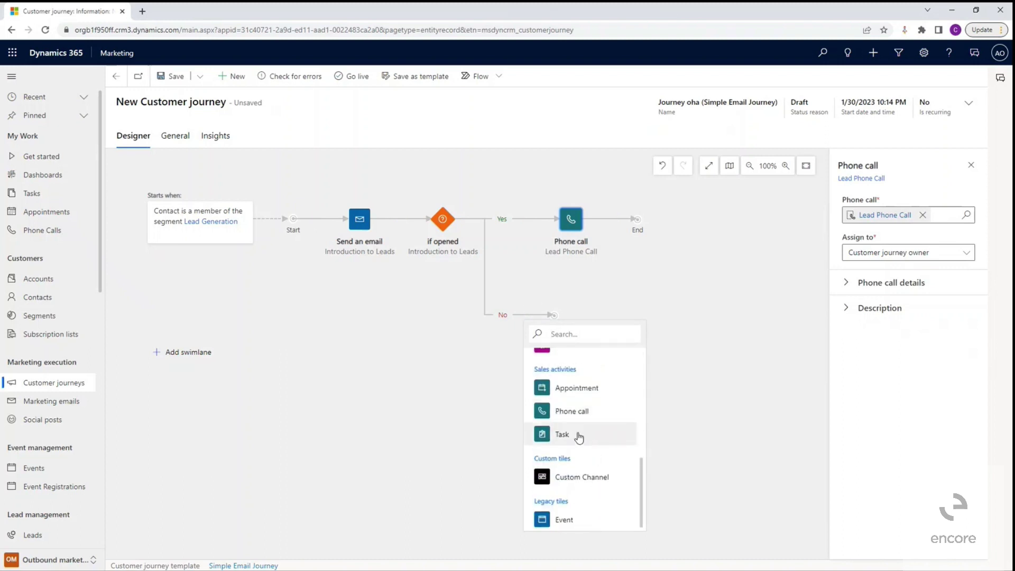
left_click(578, 436)
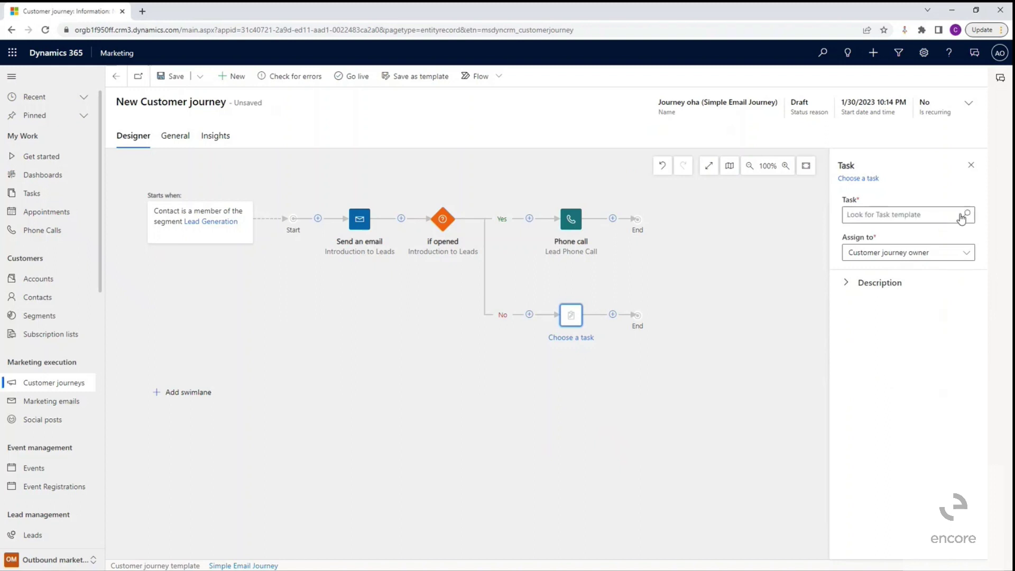
left_click(961, 216)
left_click(861, 254)
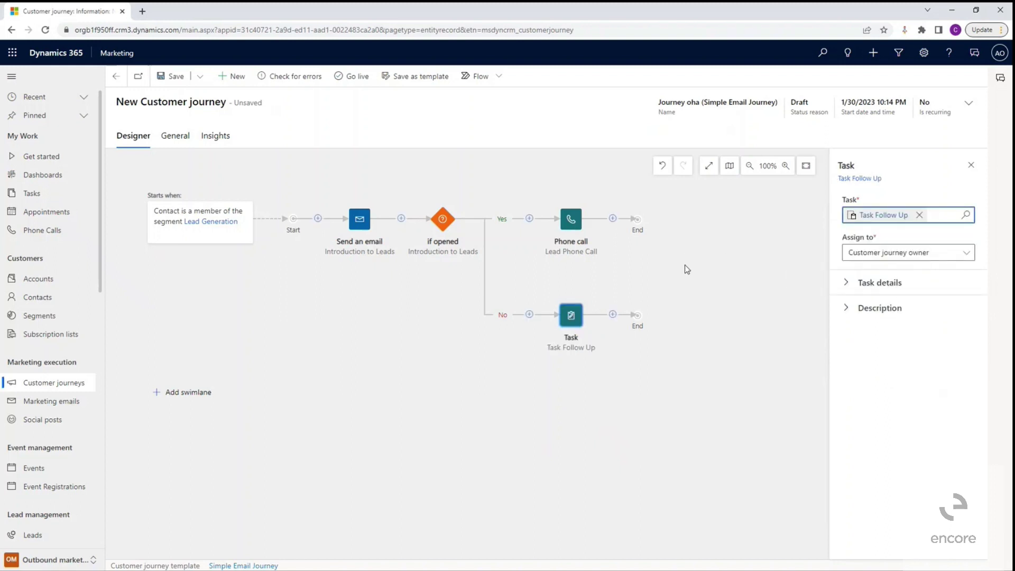
left_click(965, 255)
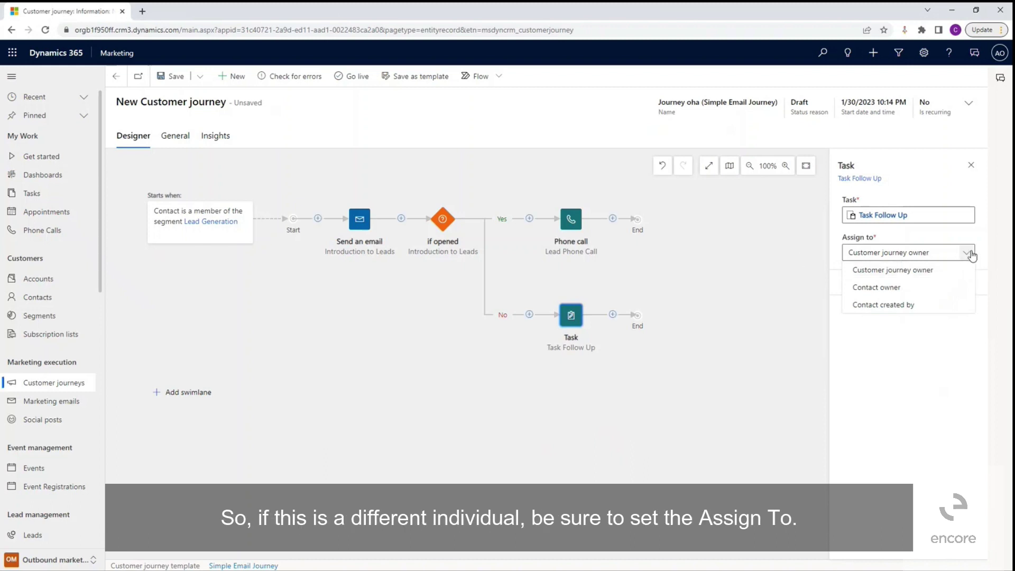
left_click(966, 253)
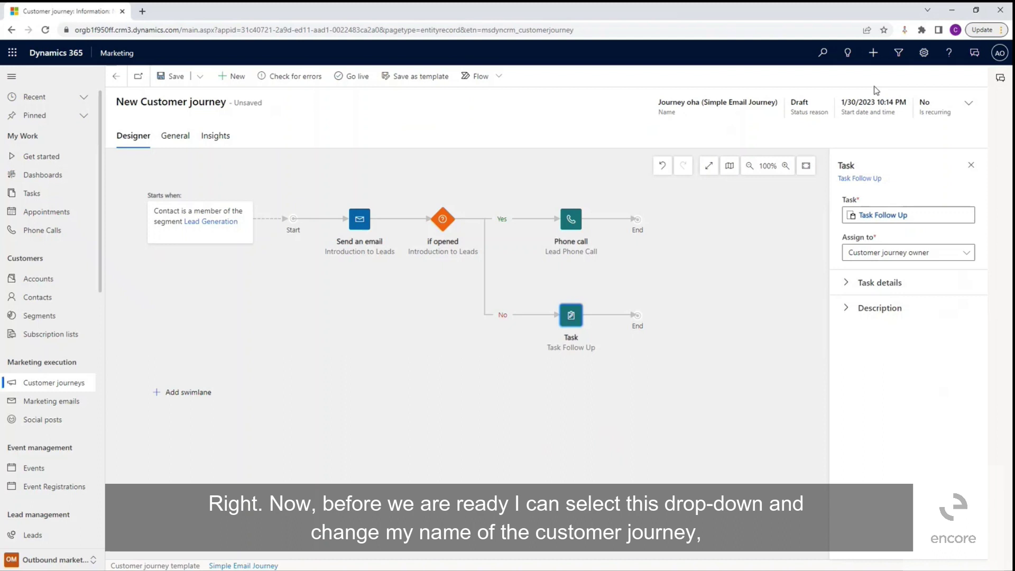
Step: Replace the journey's name with 'Lead Generation' in the header details
left_click(969, 106)
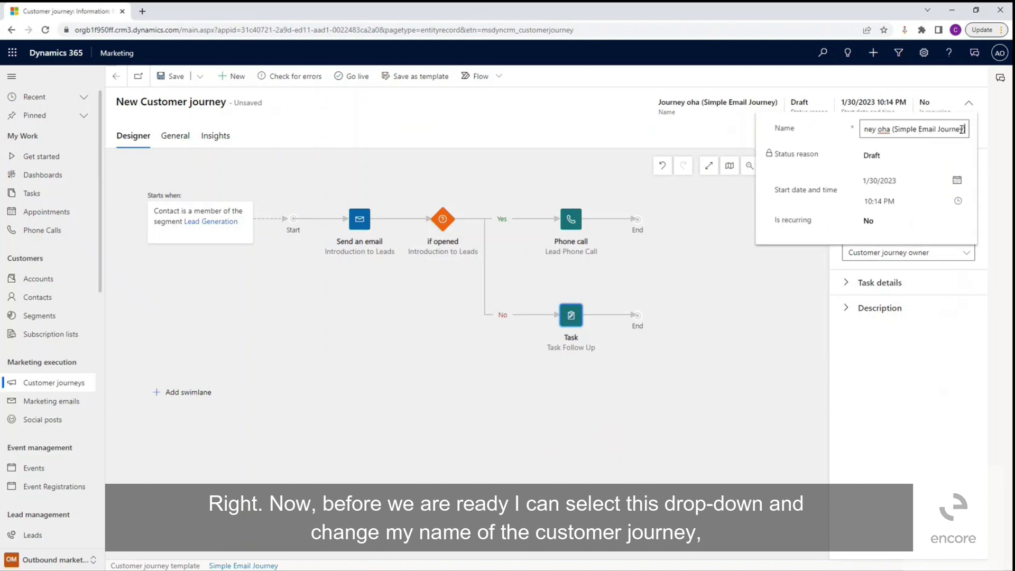
left_click_drag(967, 130, 848, 133)
key("BackSpace")
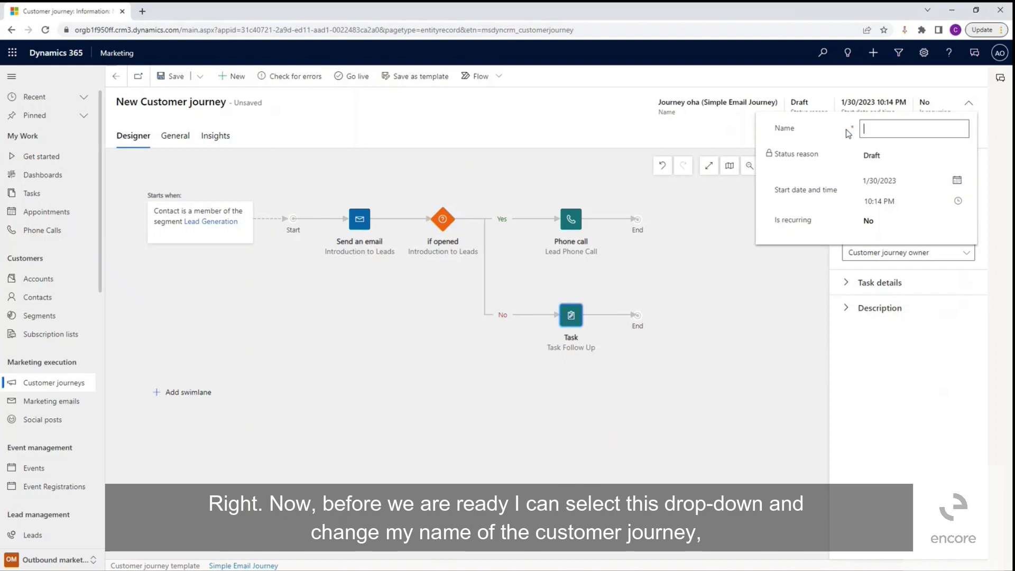
type("Lead G")
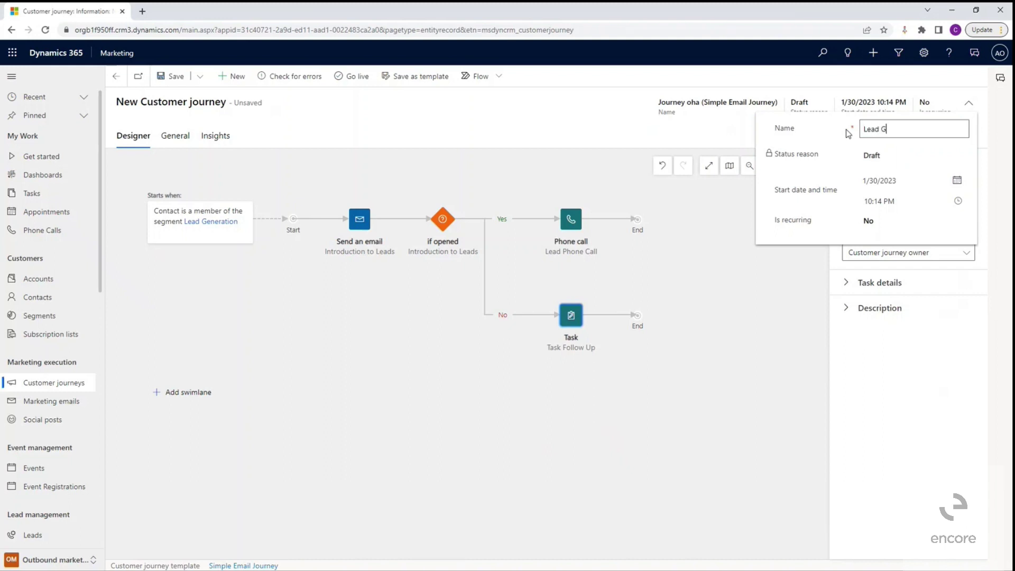
type("eneration")
left_click(625, 116)
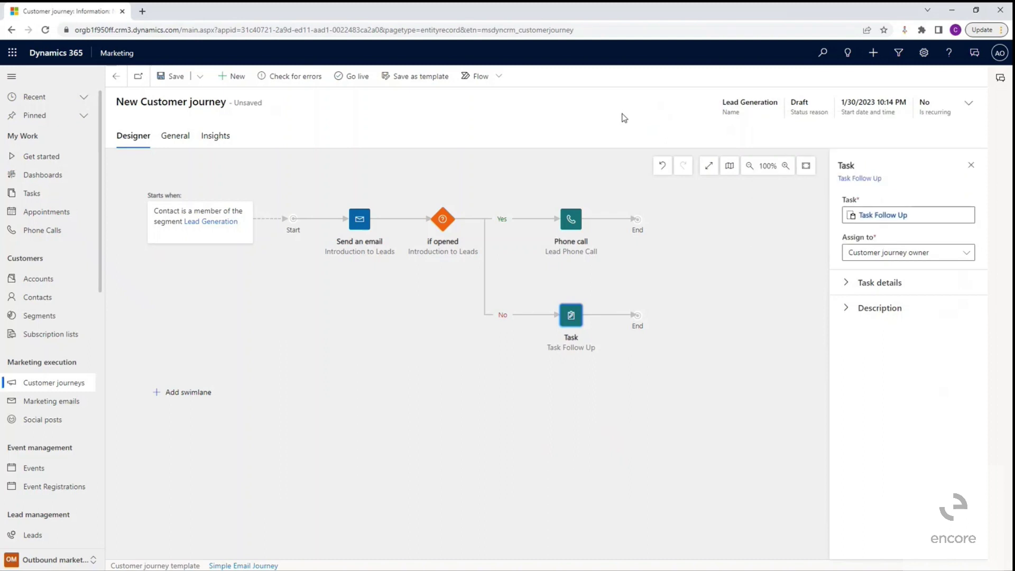
Step: Save the Lead Generation customer journey while it is still a draft
left_click(172, 76)
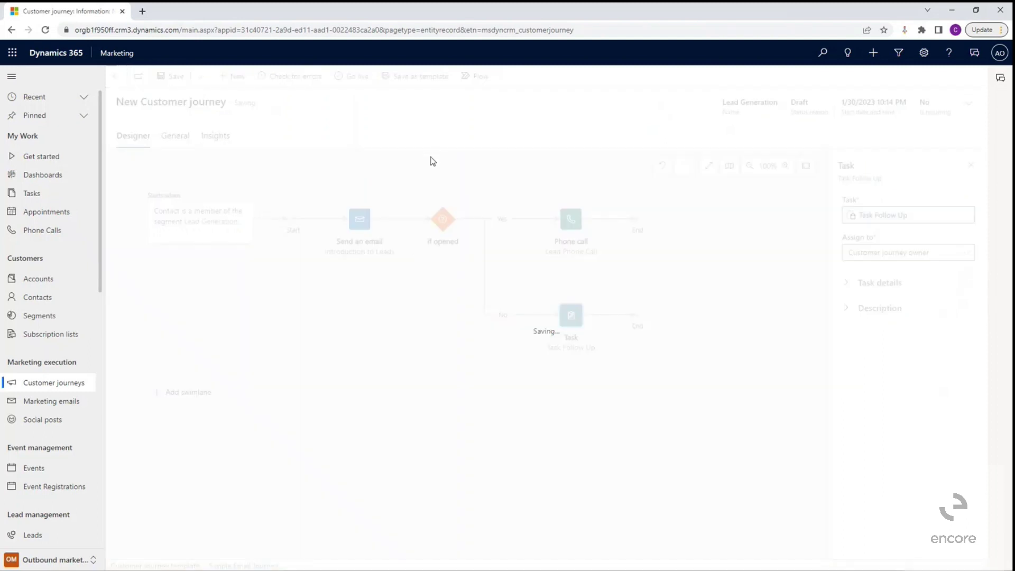